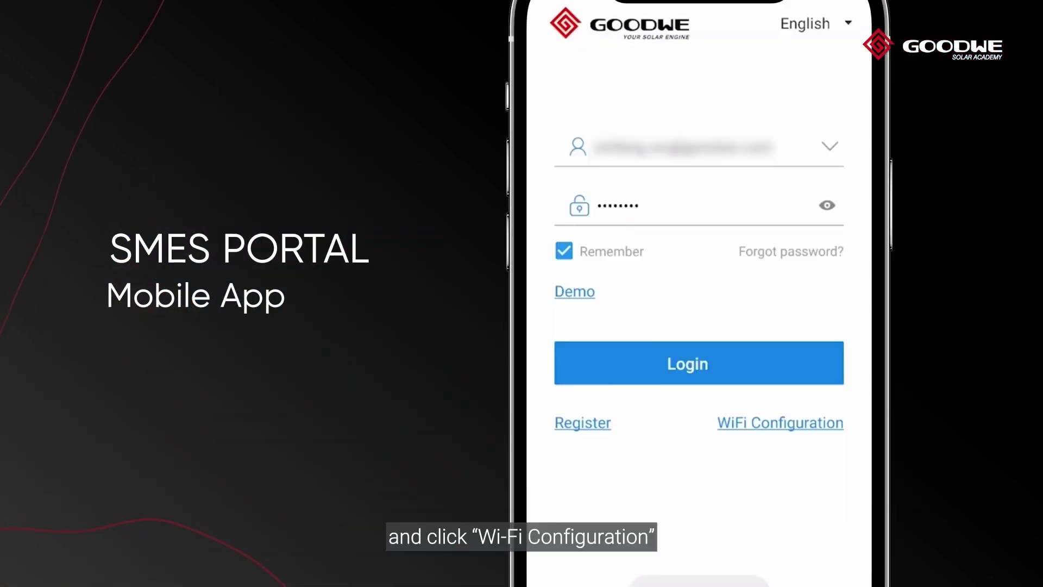
- Start SEMS Portal's WiFi Configuration to reach the phone's WLAN list showing the Solar-WiFi network
{"action": "left_click", "coordinate": [805, 429]}
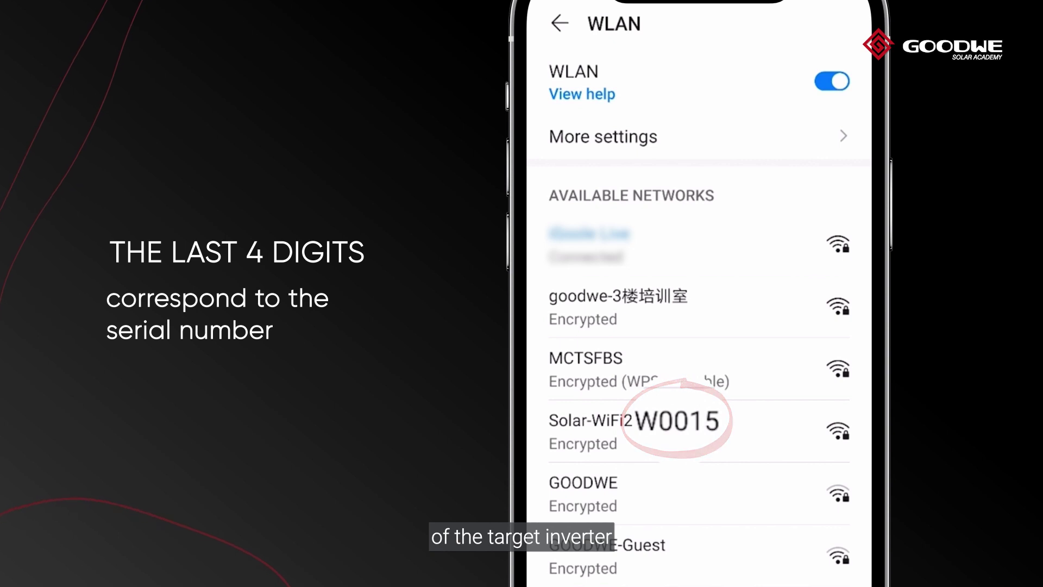
- Join the phone to Solar-WiFi211W0015 using the inverter's default password
{"action": "left_click", "coordinate": [626, 432]}
{"action": "type", "text": "12345678"}
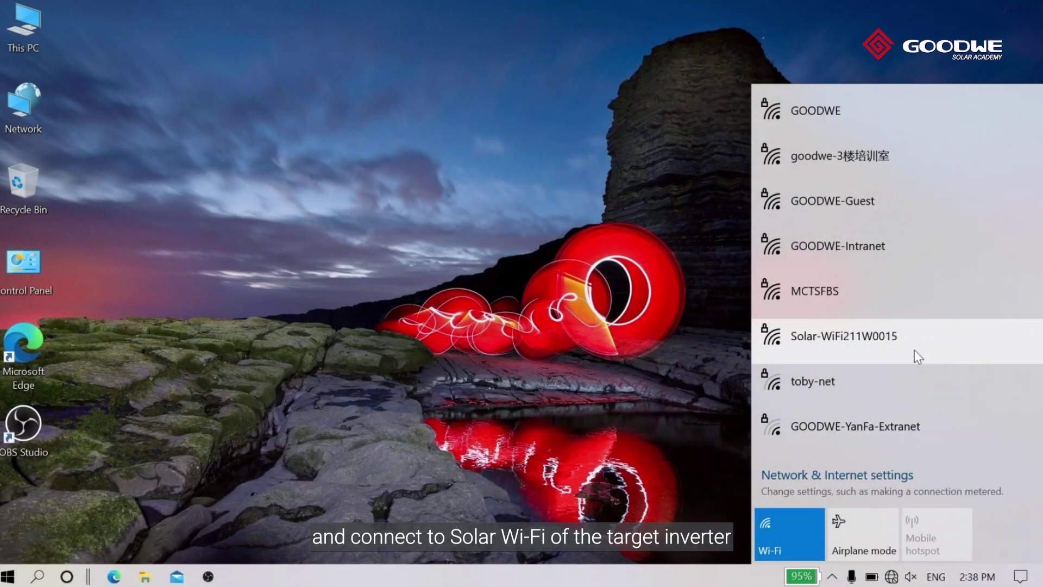
- Connect the laptop to Solar-WiFi211W0015 using the network's default security key
{"action": "left_click", "coordinate": [914, 351]}
{"action": "left_click", "coordinate": [973, 413]}
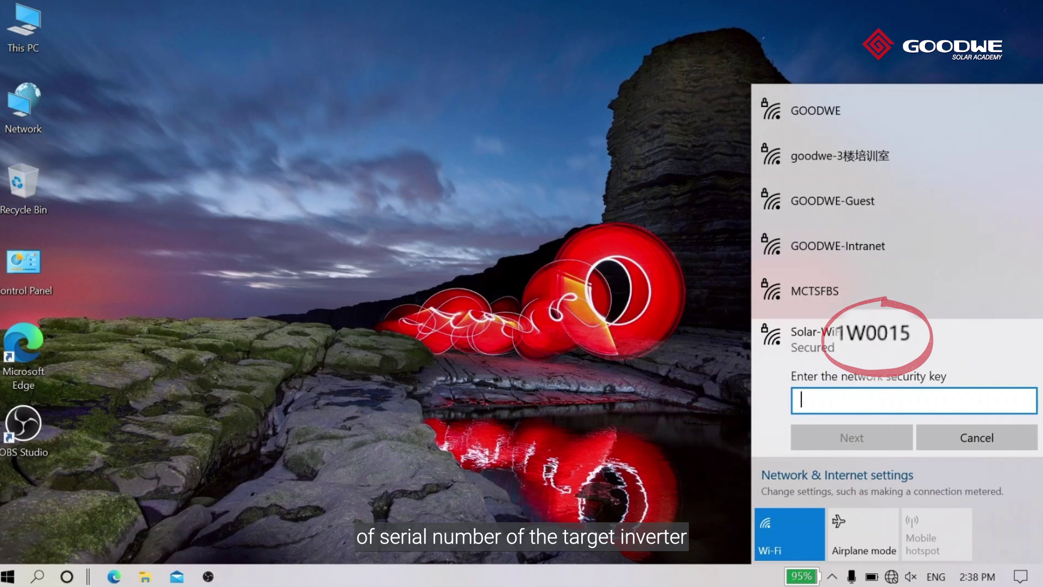
{"action": "type", "text": "12345"}
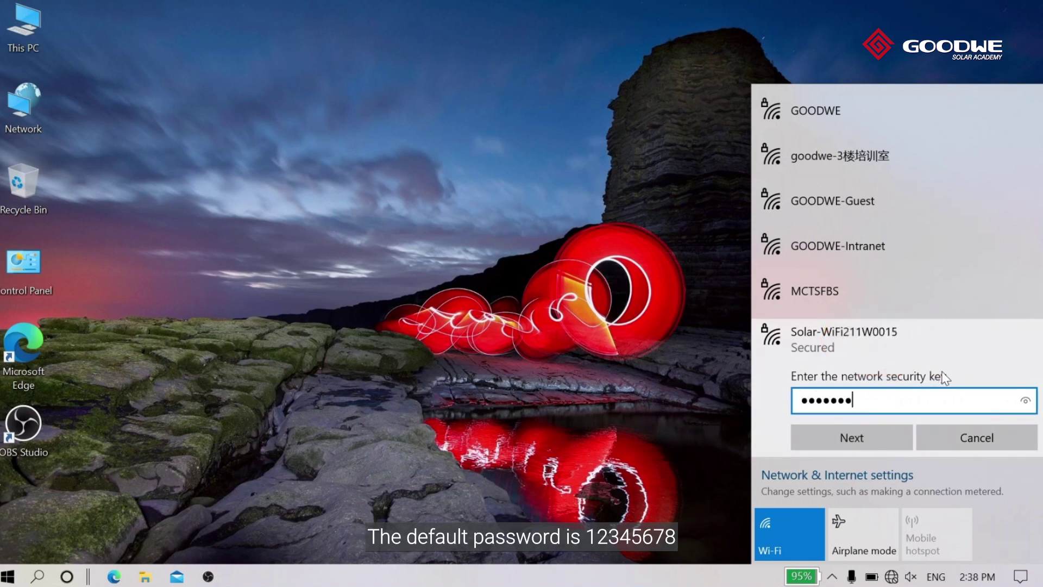
{"action": "left_click", "coordinate": [834, 435]}
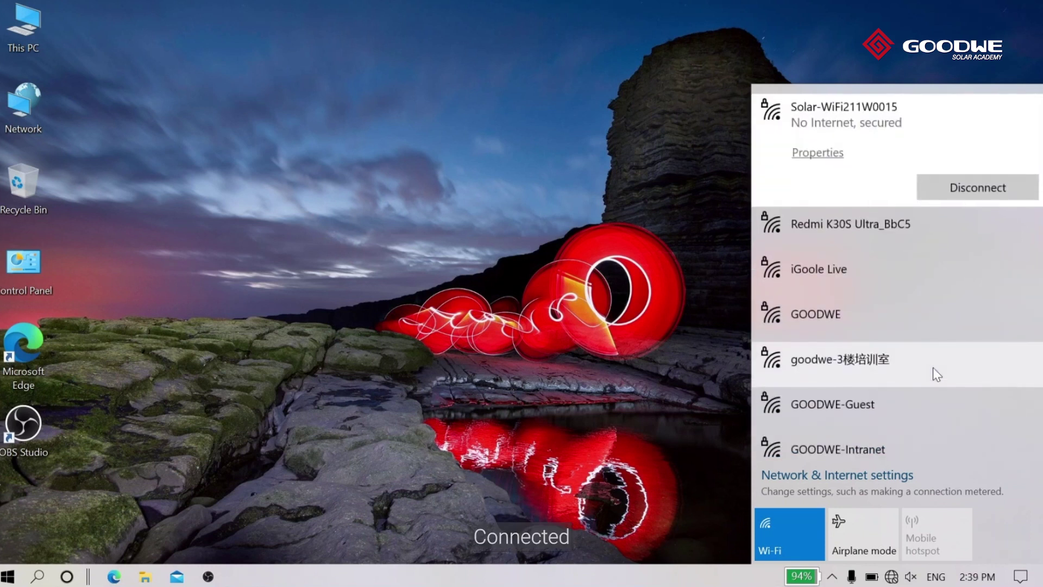
- Load 10.10.100.253 in Edge and sign in with the module's default admin credentials
{"action": "double_click", "coordinate": [23, 350]}
{"action": "type", "text": "10"}
{"action": "type", "text": ".10.100."}
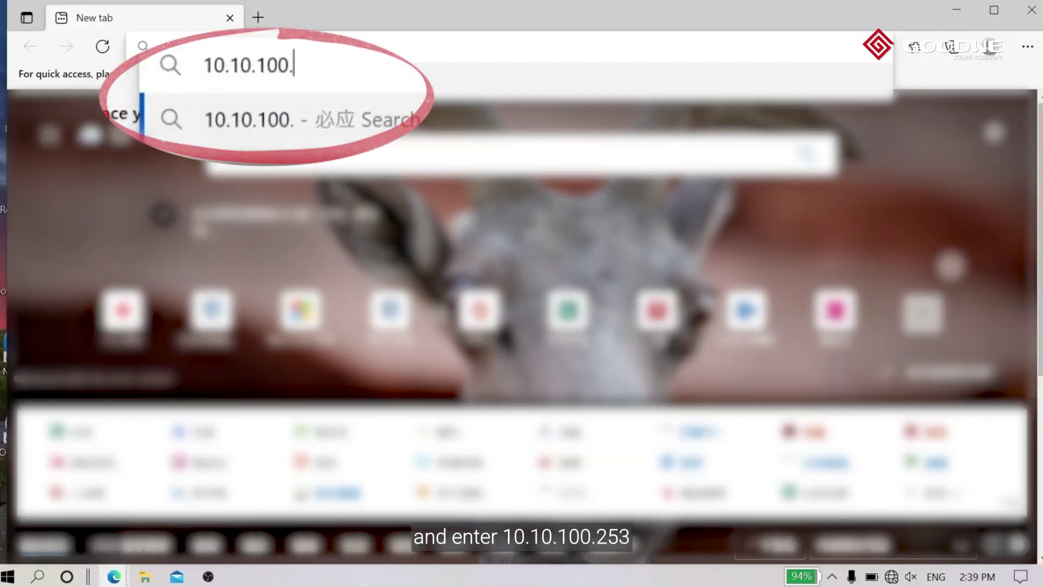
{"action": "type", "text": "253"}
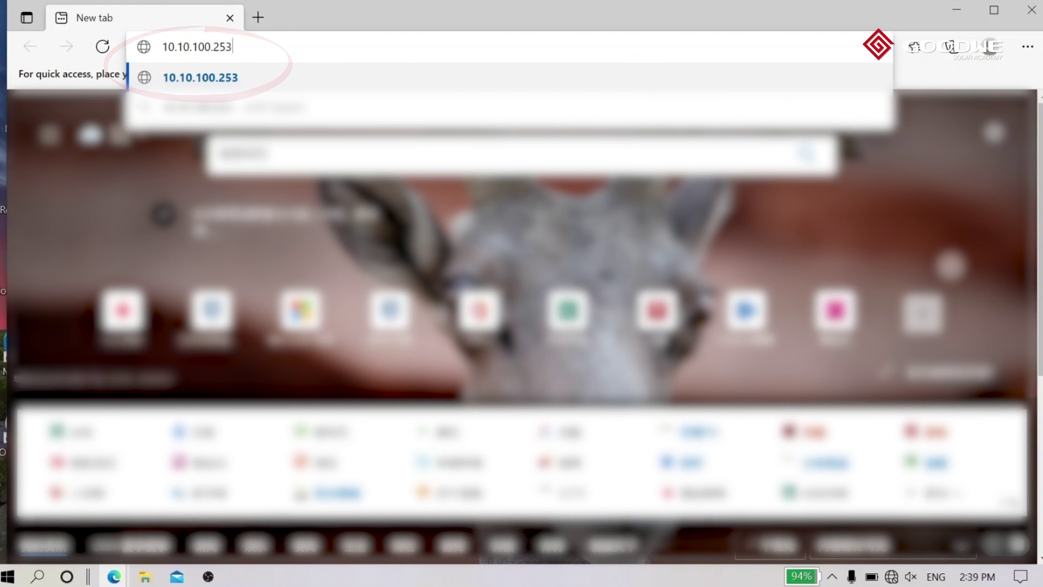
{"action": "key", "text": "Return"}
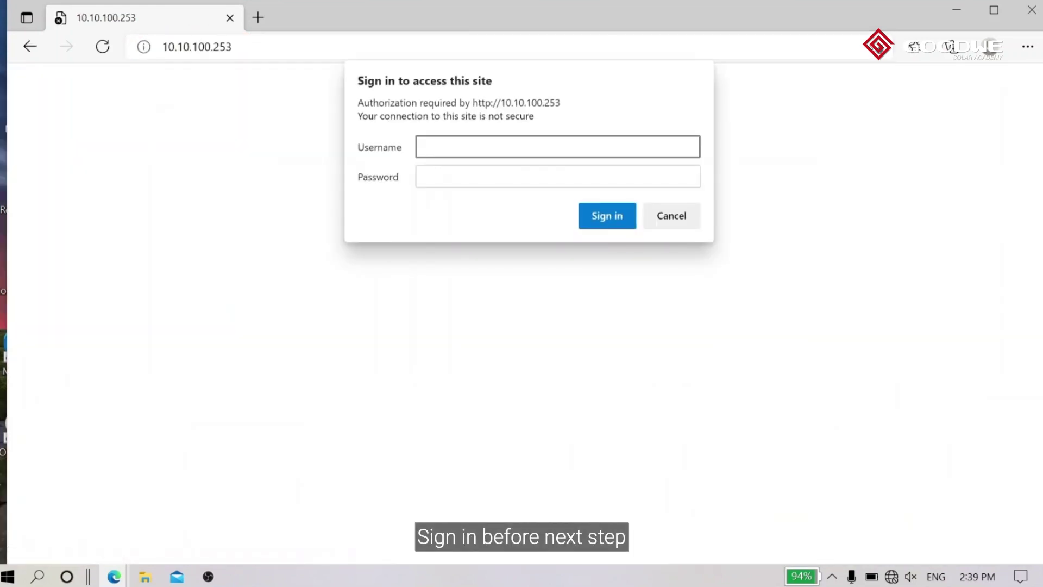
{"action": "type", "text": "admin"}
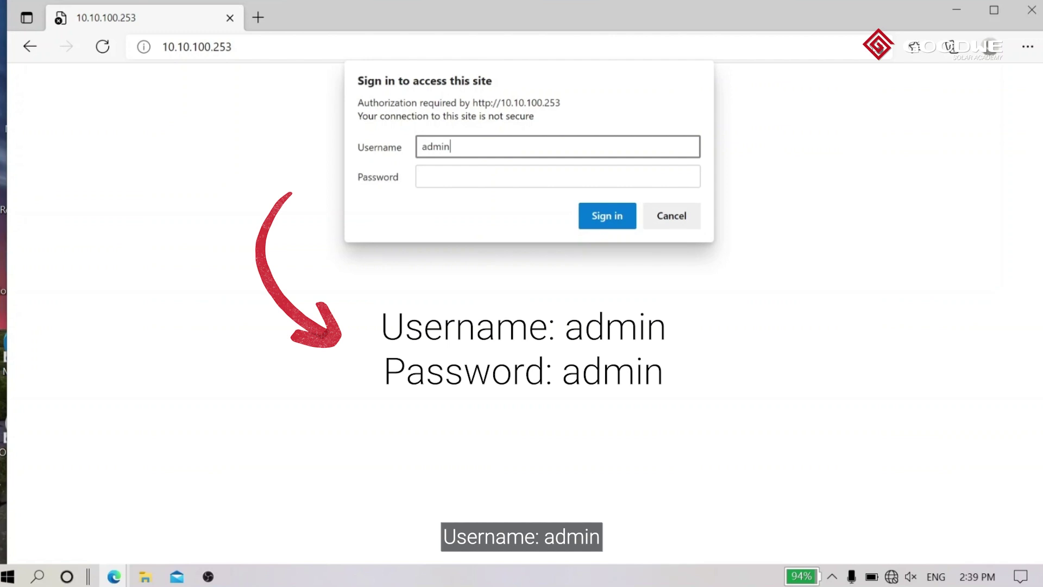
{"action": "key", "text": "Tab"}
{"action": "type", "text": "ad"}
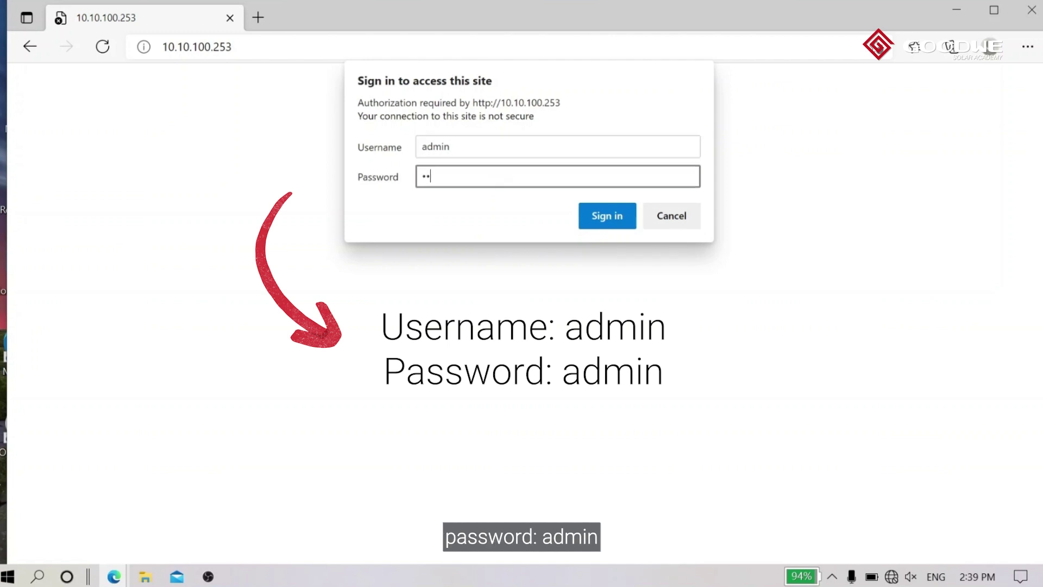
{"action": "type", "text": "min"}
{"action": "left_click", "coordinate": [605, 216]}
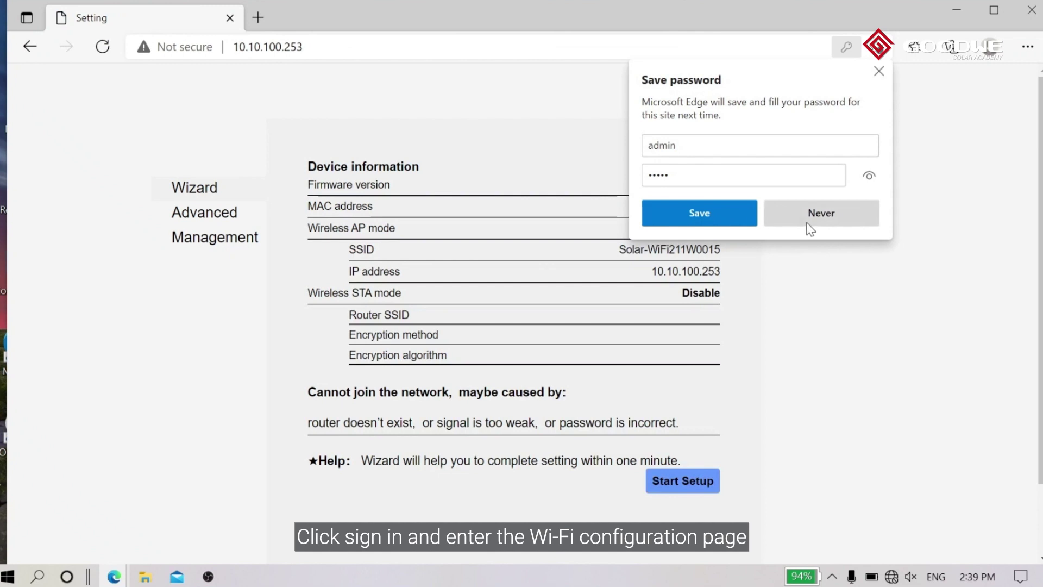
- Decline saving the password and run the setup wizard through to the wireless network list
{"action": "left_click", "coordinate": [810, 218]}
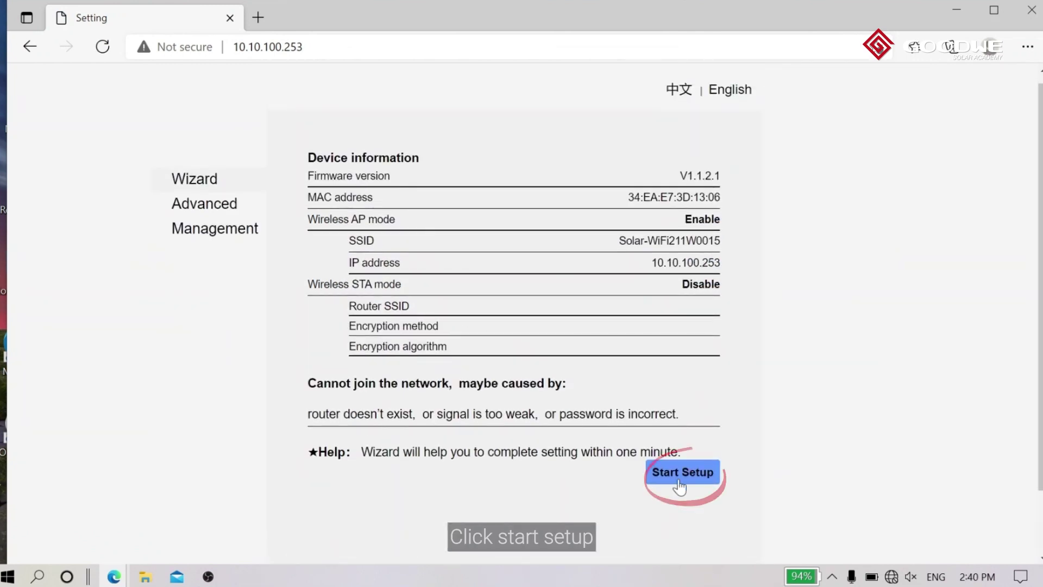
{"action": "left_click", "coordinate": [681, 482]}
{"action": "left_click", "coordinate": [605, 447]}
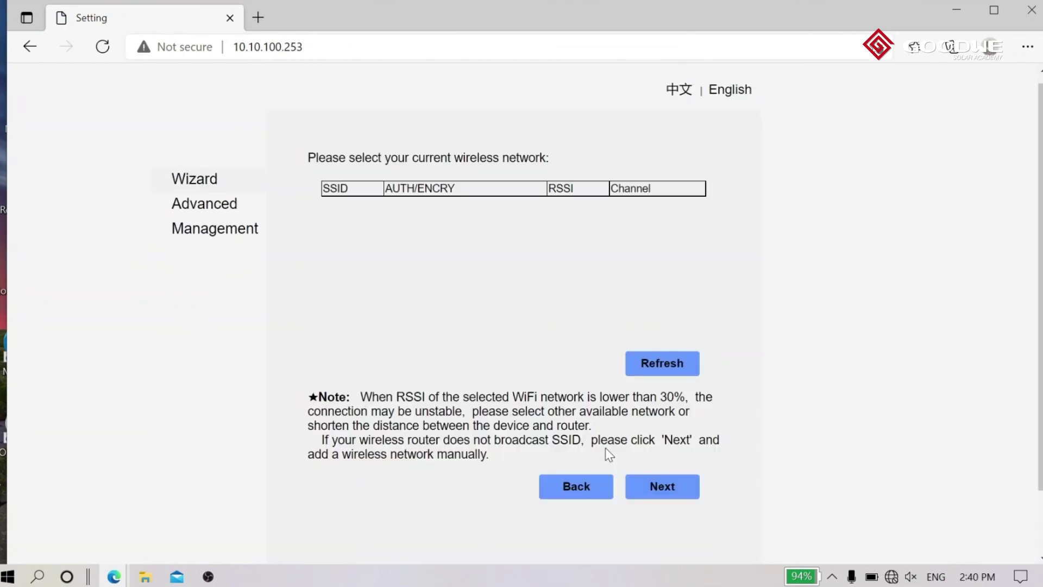
{"action": "left_click", "coordinate": [661, 374]}
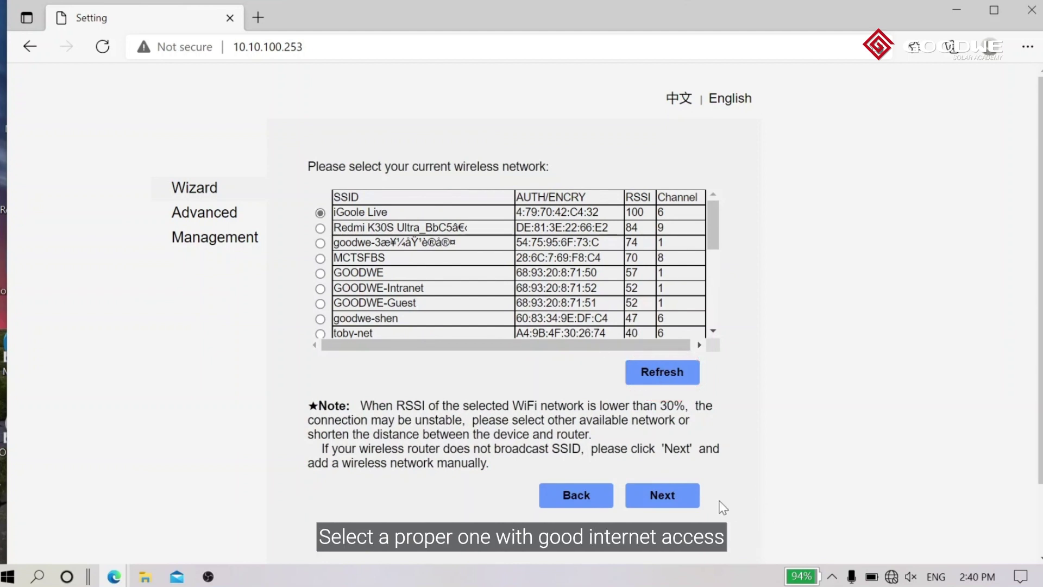
- Set the module to join iGoole Live with the router password, then apply the configuration
{"action": "left_click", "coordinate": [667, 497]}
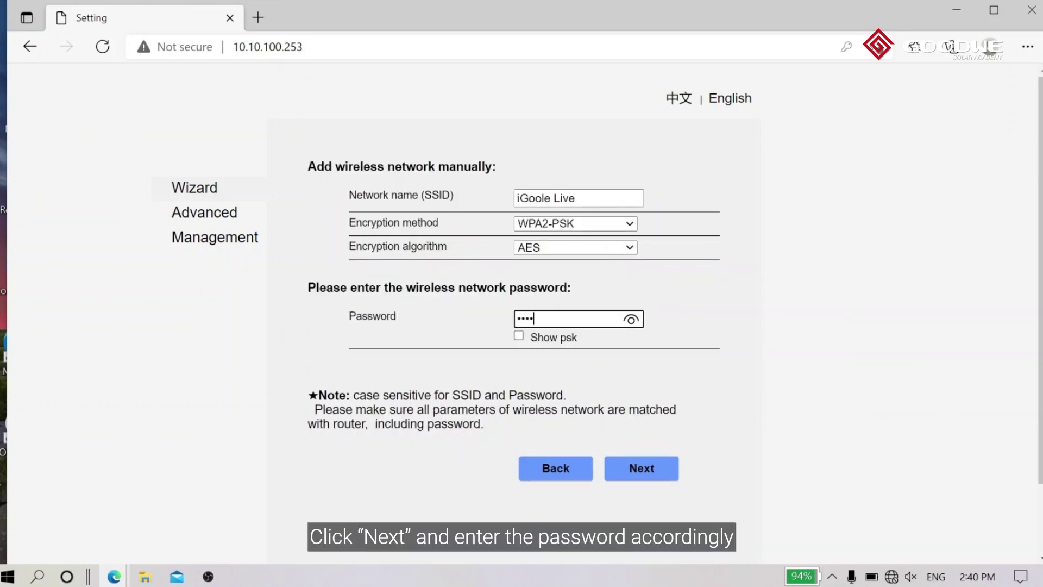
{"action": "type", "text": "**"}
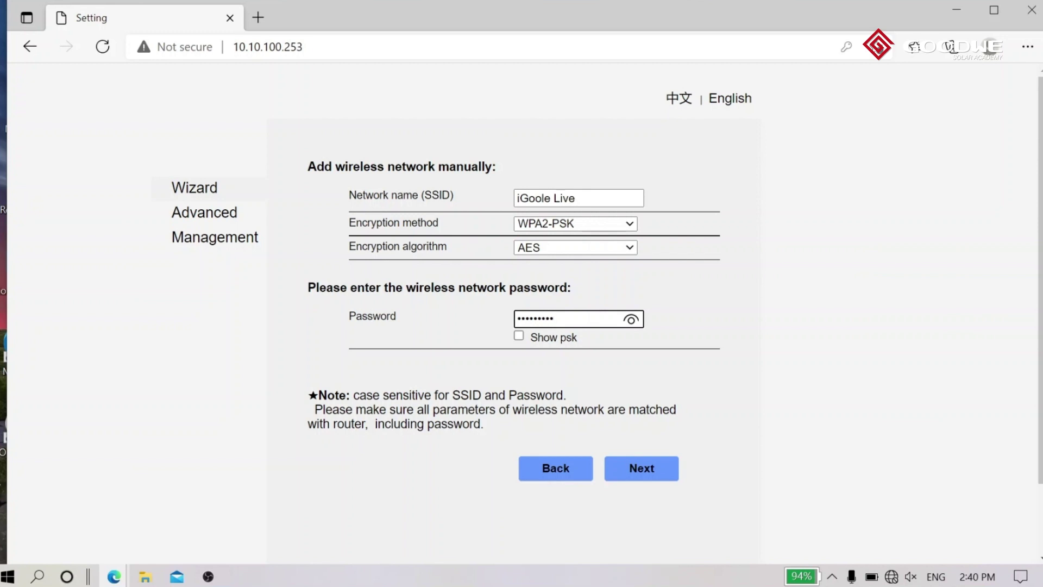
{"action": "left_click", "coordinate": [657, 475]}
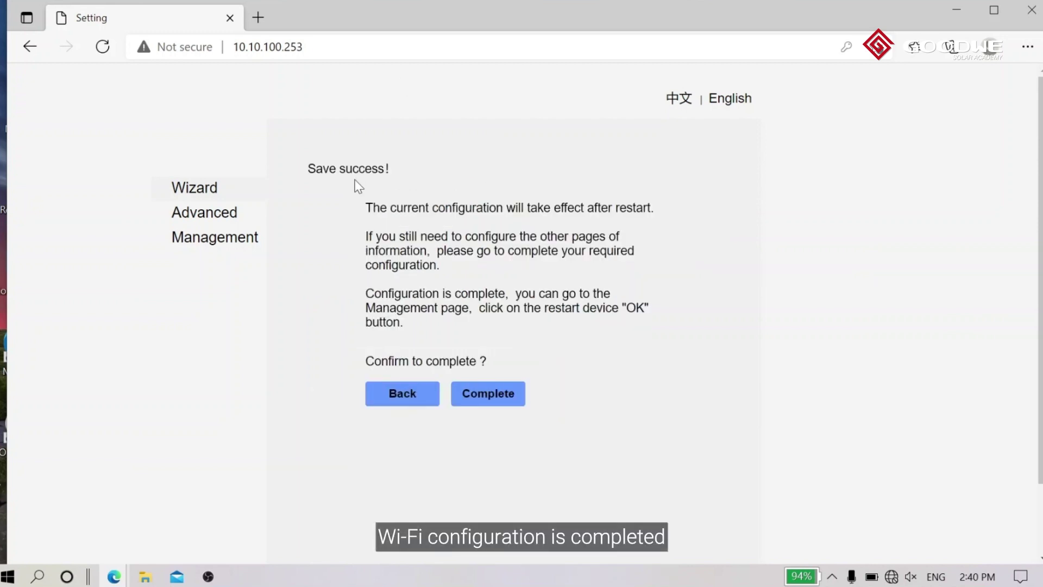
{"action": "left_click", "coordinate": [486, 405]}
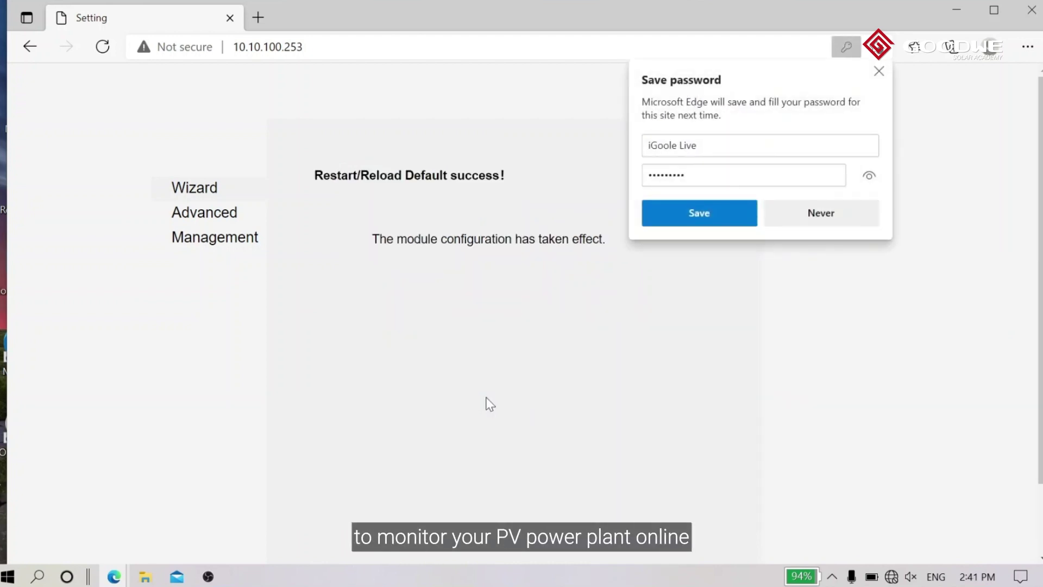
{"action": "left_click", "coordinate": [829, 224]}
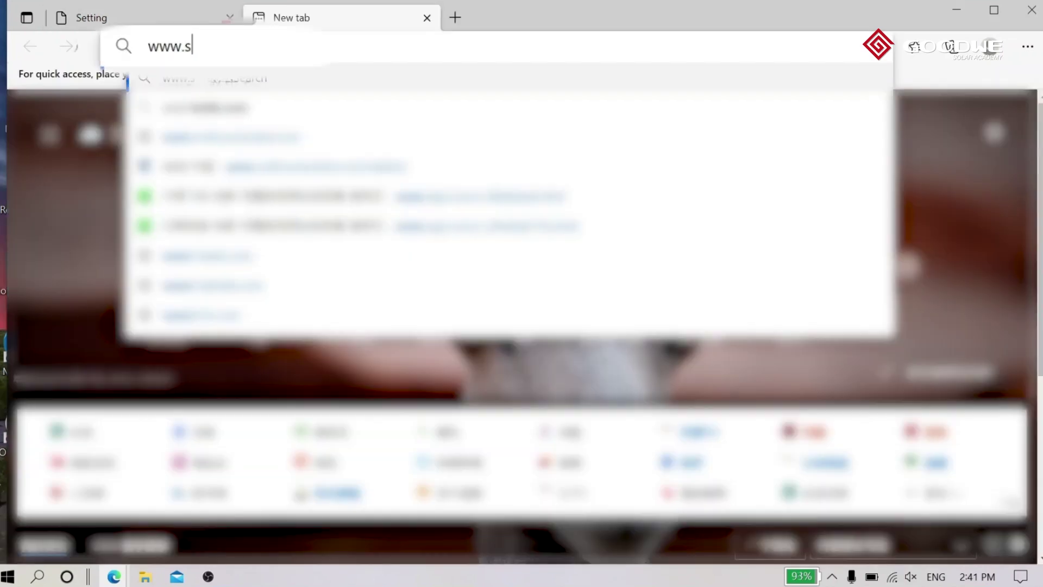
{"action": "type", "text": "ems"}
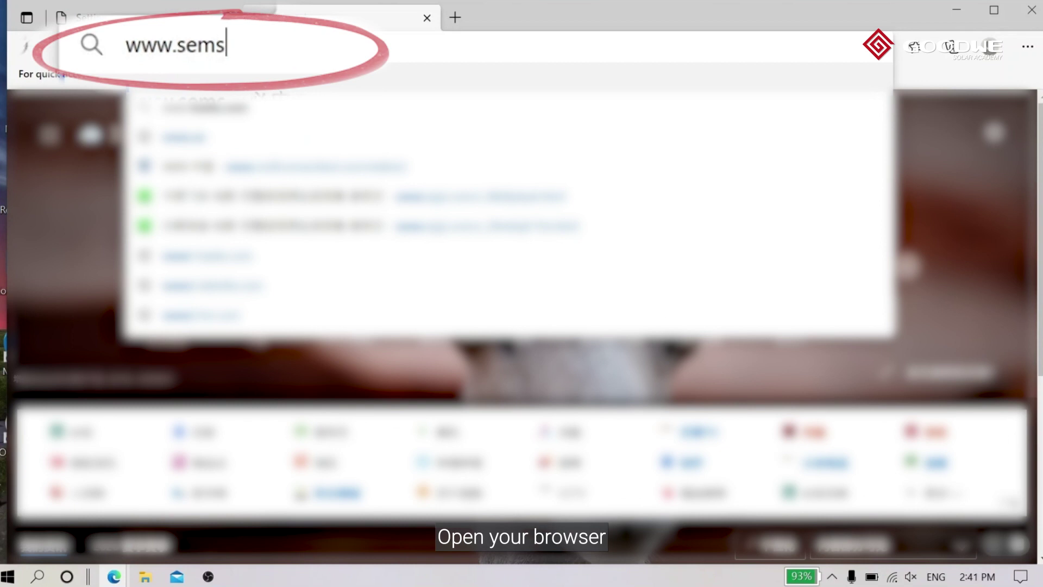
{"action": "type", "text": "porta"}
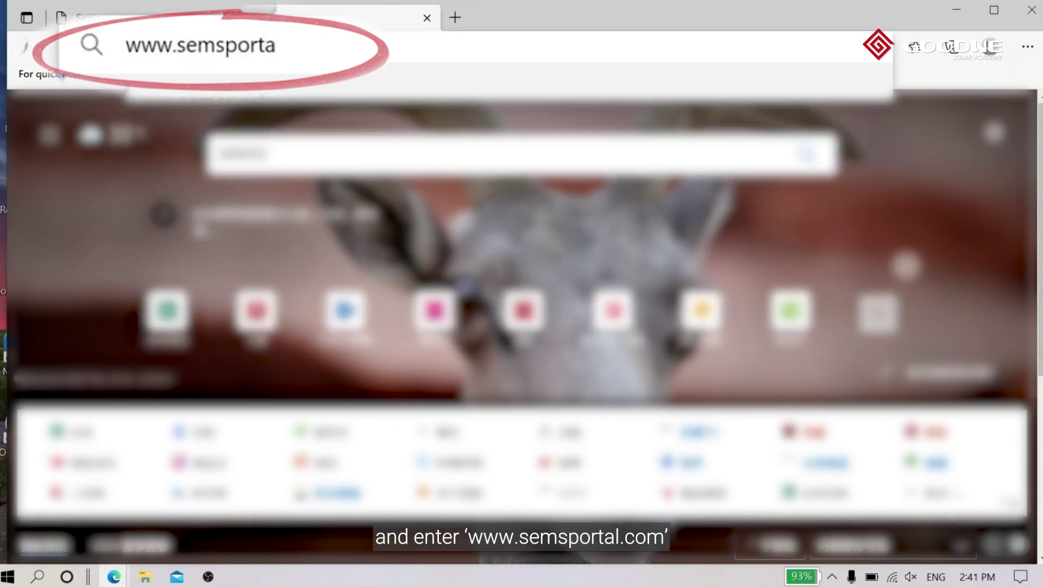
{"action": "type", "text": "l.com"}
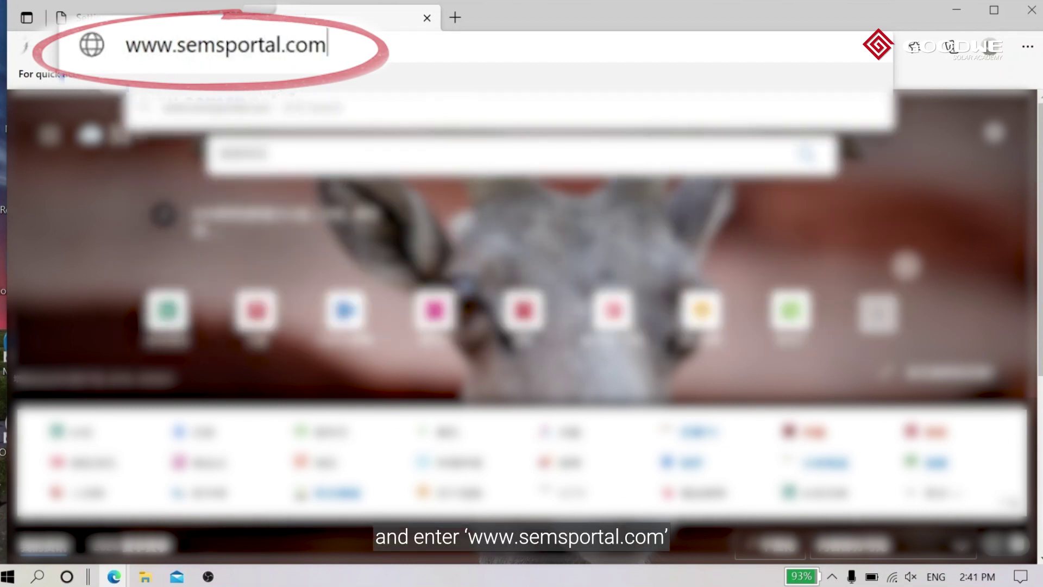
{"action": "key", "text": "Return"}
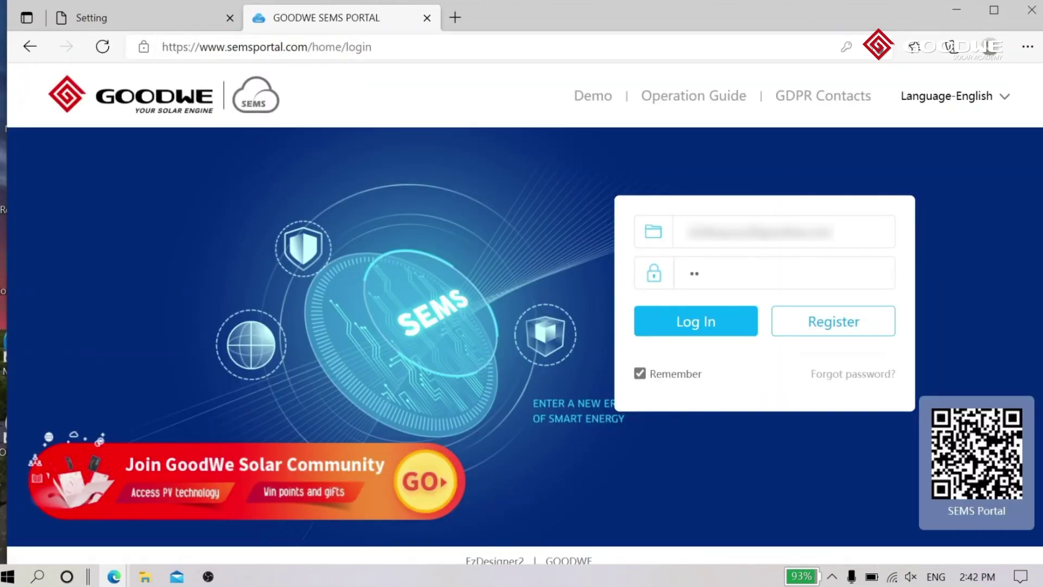
{"action": "type", "text": "••••"}
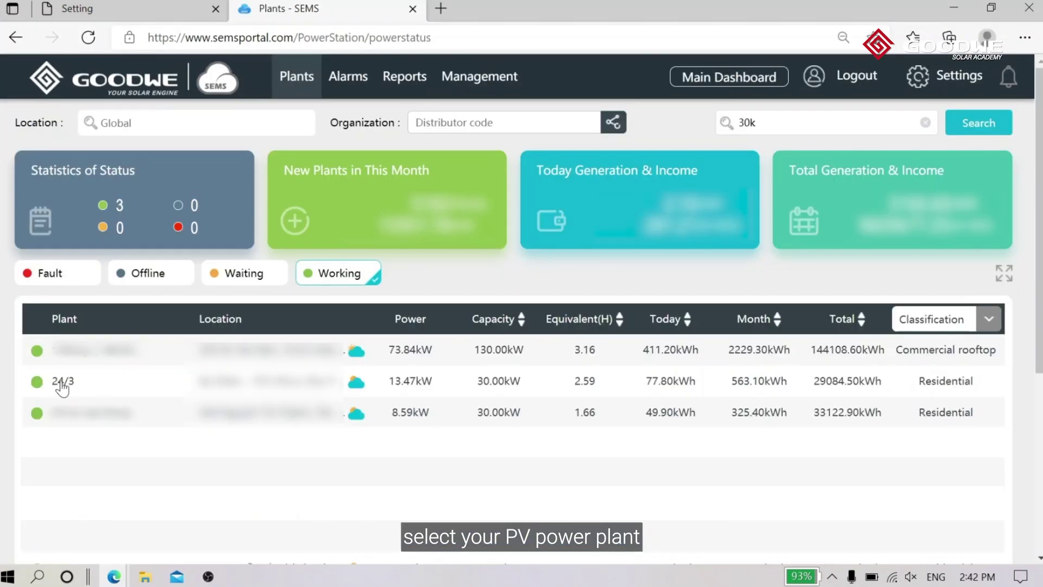
{"action": "left_click", "coordinate": [63, 383]}
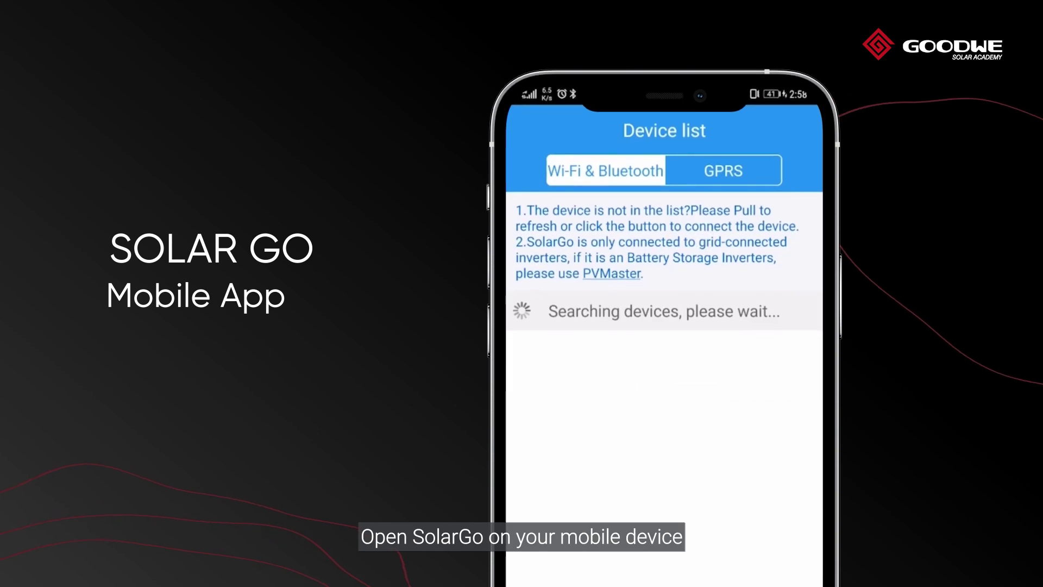
- Add a new device in SolarGo, choosing Inverter with Wi-Fi
{"action": "left_click", "coordinate": [712, 452]}
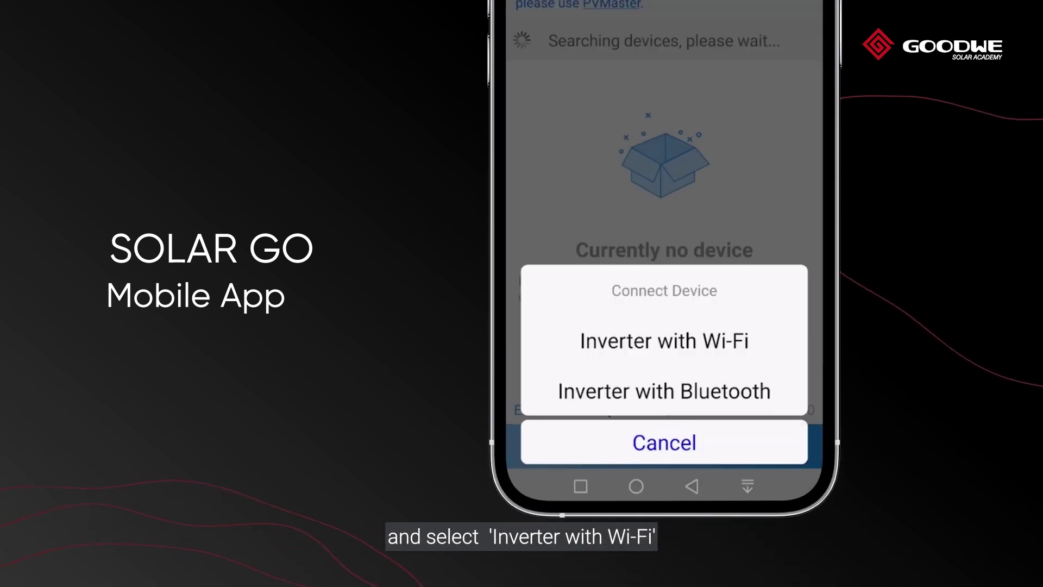
{"action": "left_click", "coordinate": [664, 340]}
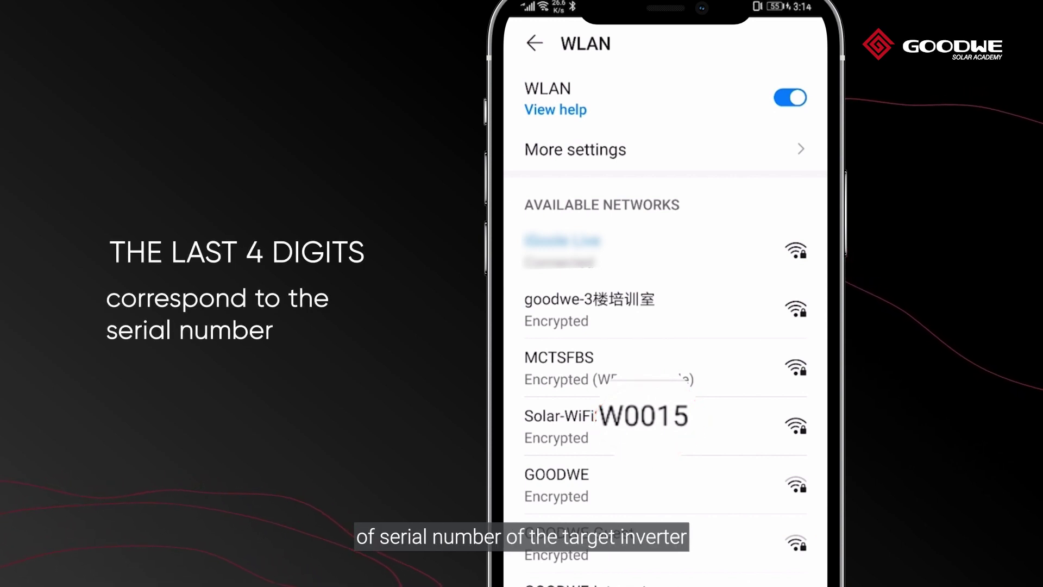
- Join the phone to the Solar-WiFi211W0015 hotspot with its password
{"action": "left_click", "coordinate": [598, 427]}
{"action": "type", "text": "123"}
{"action": "type", "text": "67"}
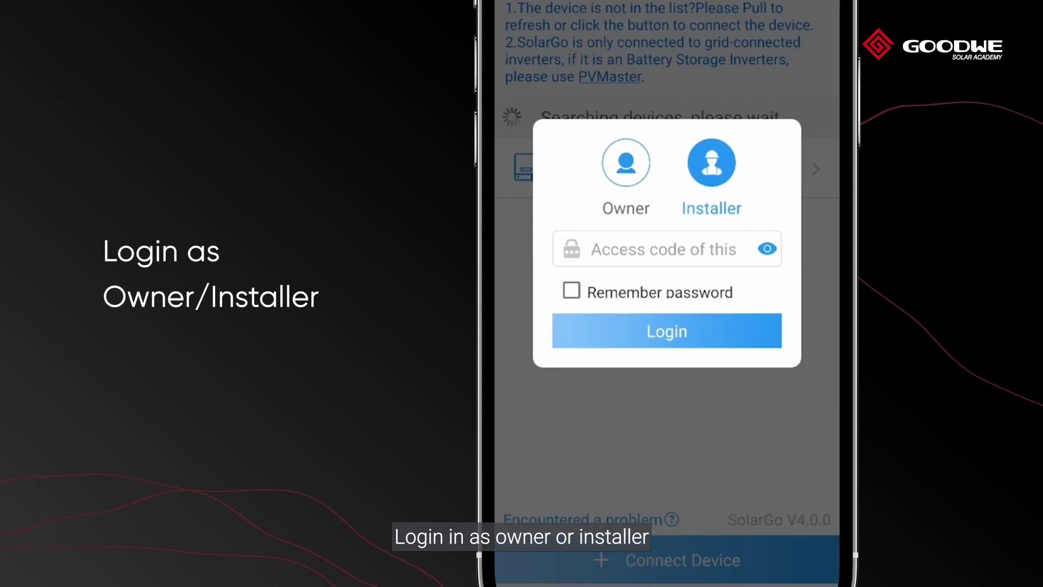
- Log in to the inverter as Installer with the access code and open the More page
{"action": "type", "text": "34"}
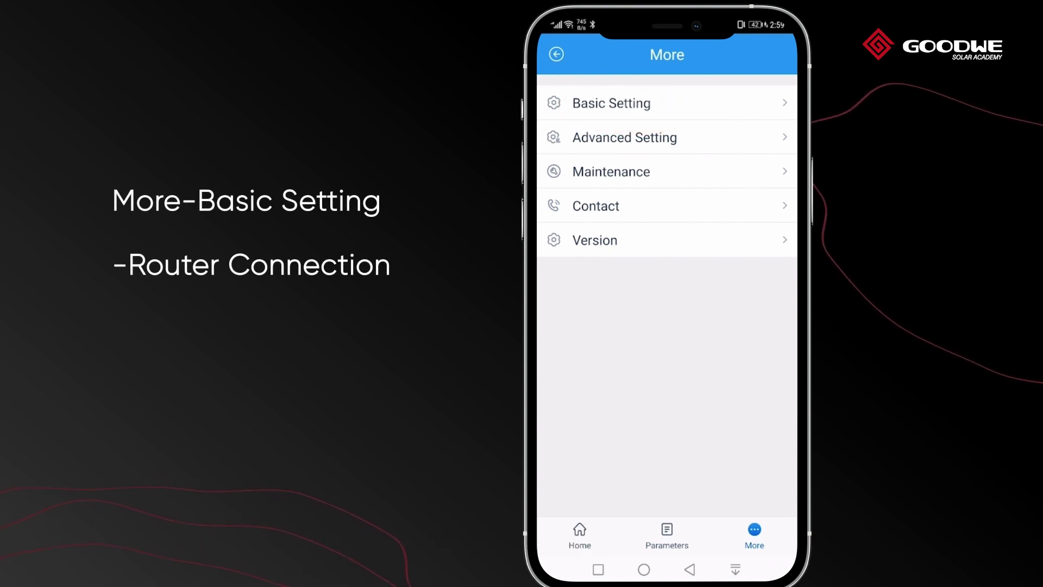
- Under Basic Setting > Router Connection, select iGoole Live, apply it and confirm the success message
{"action": "left_click", "coordinate": [677, 102]}
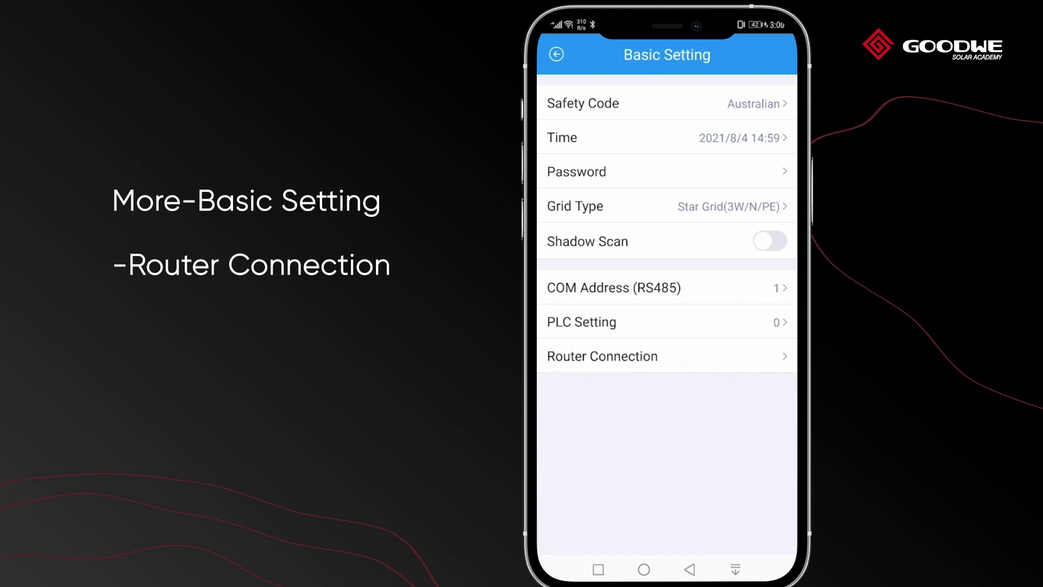
{"action": "left_click", "coordinate": [602, 356]}
{"action": "left_click", "coordinate": [665, 99]}
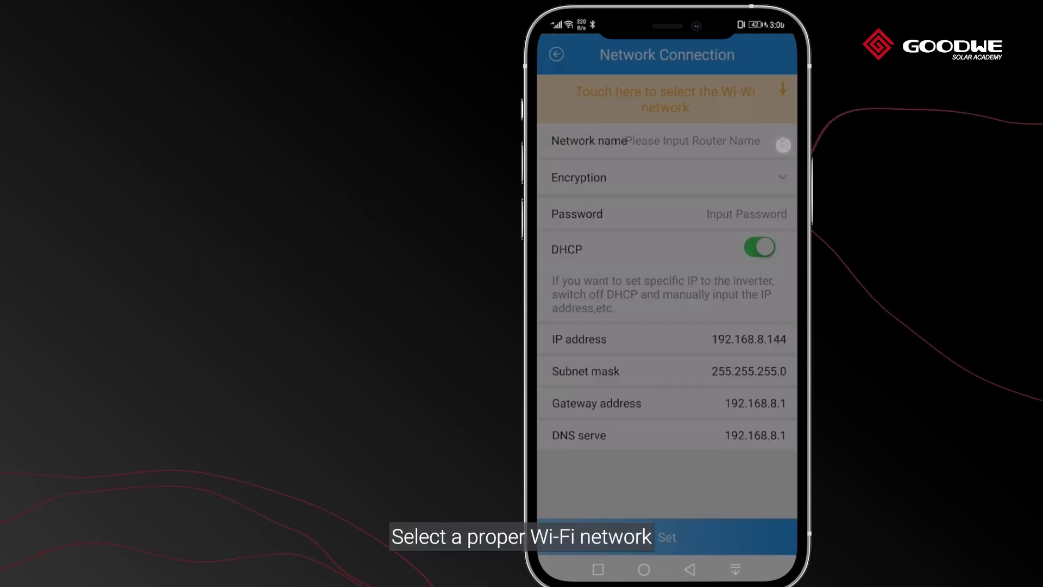
{"action": "left_click_drag", "start_coordinate": [720, 500], "coordinate": [710, 521]}
{"action": "left_click", "coordinate": [666, 456]}
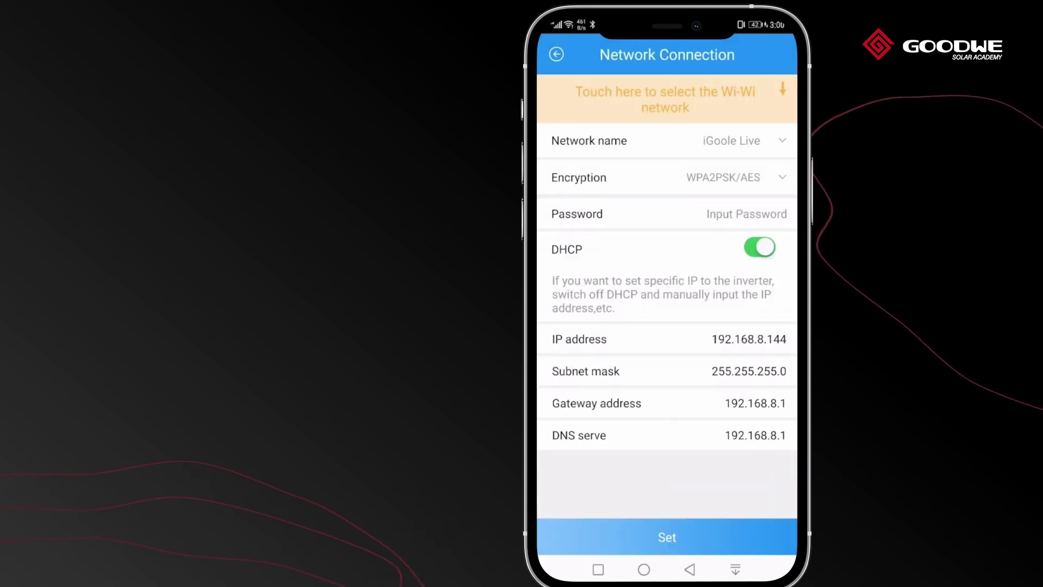
{"action": "left_click", "coordinate": [709, 543]}
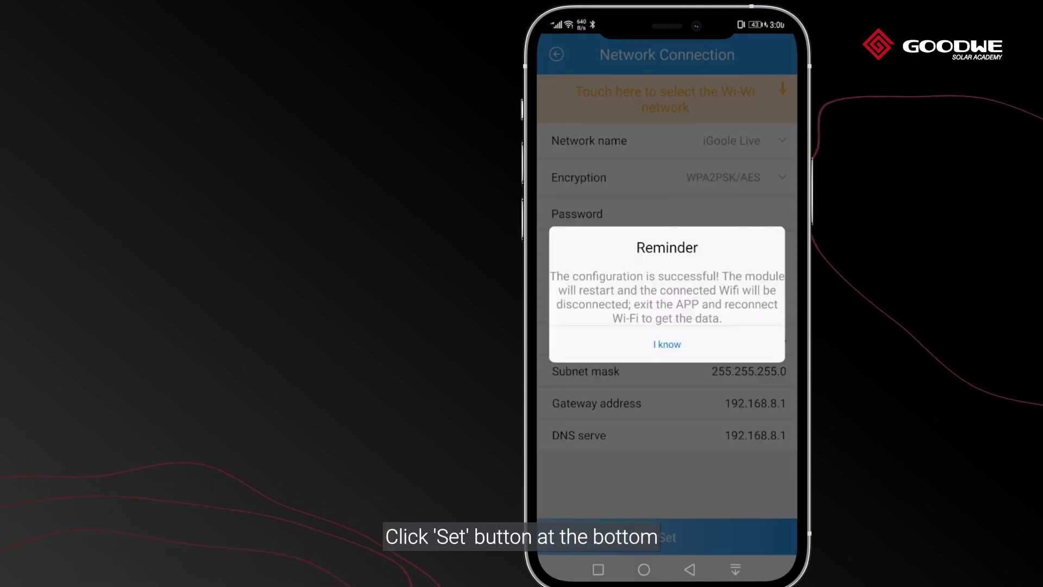
{"action": "left_click", "coordinate": [667, 344]}
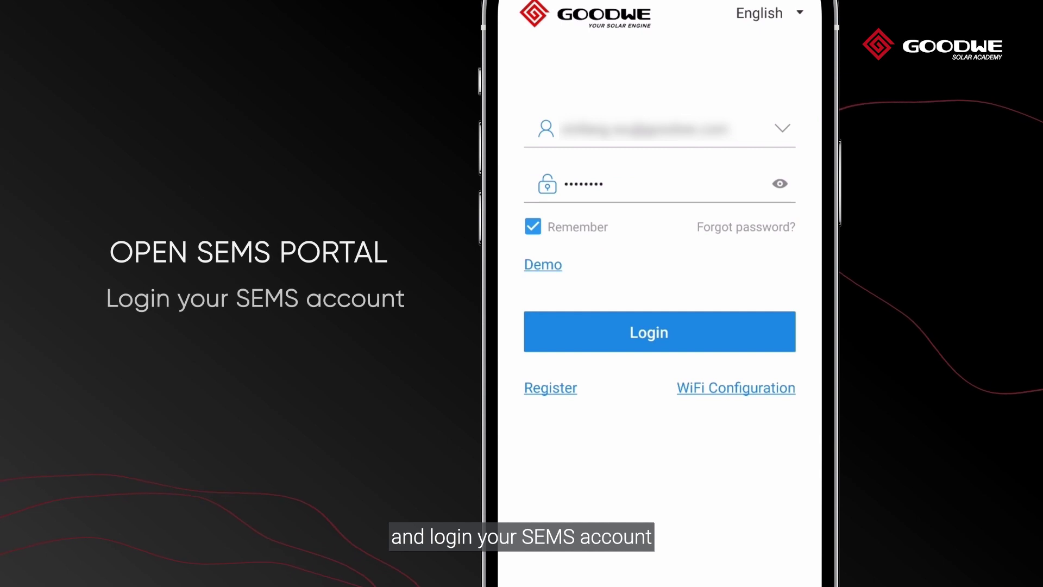
- Log in to SEMS Portal and open plant 24/3, showing 9.301 kW output
{"action": "left_click", "coordinate": [690, 328]}
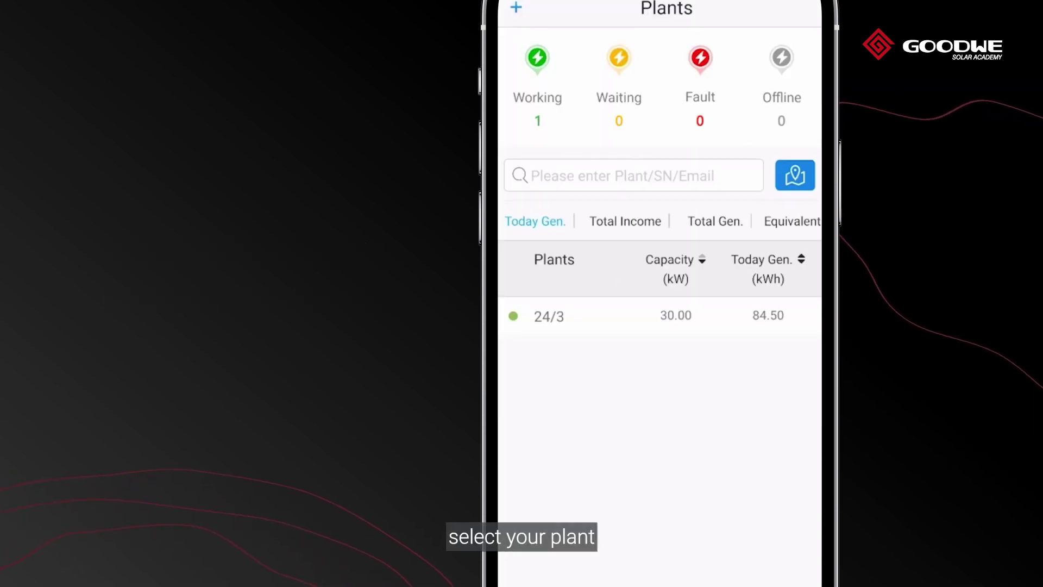
{"action": "left_click", "coordinate": [538, 316]}
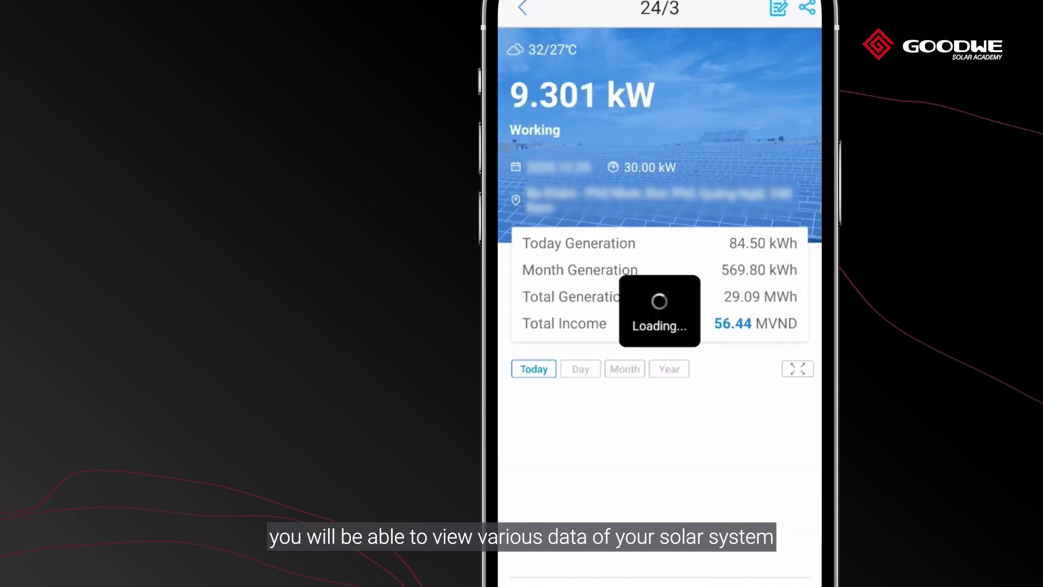